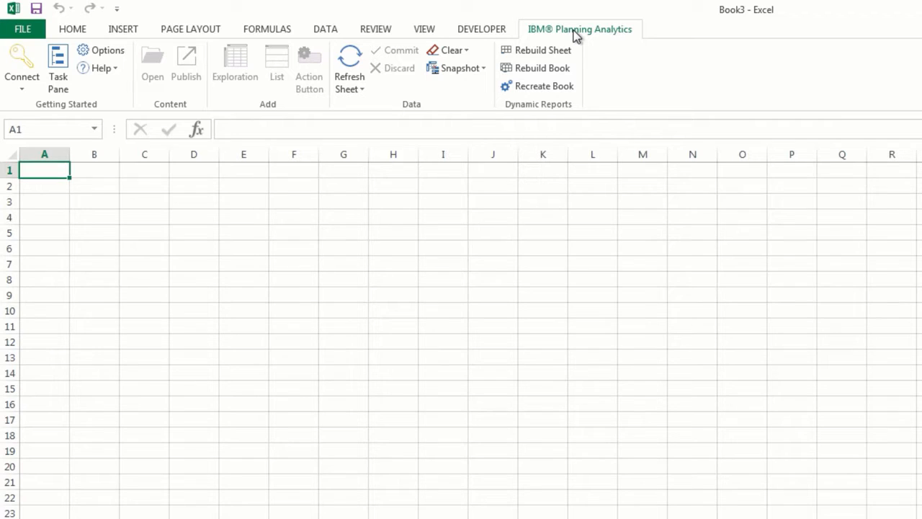
pyautogui.click(24, 93)
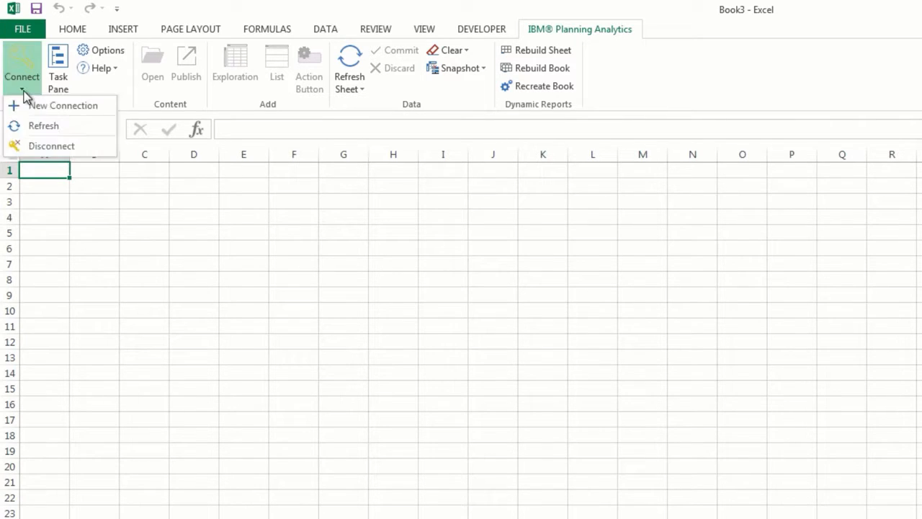
pyautogui.click(103, 111)
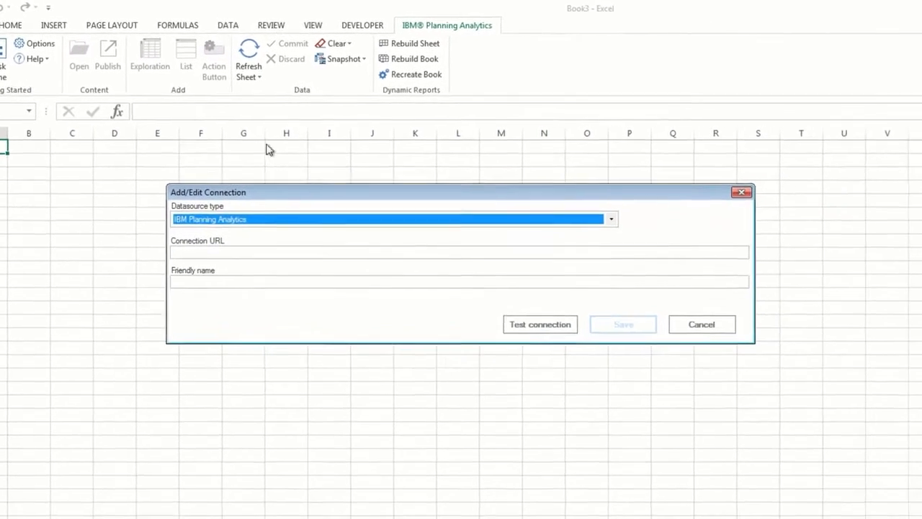
pyautogui.click(601, 218)
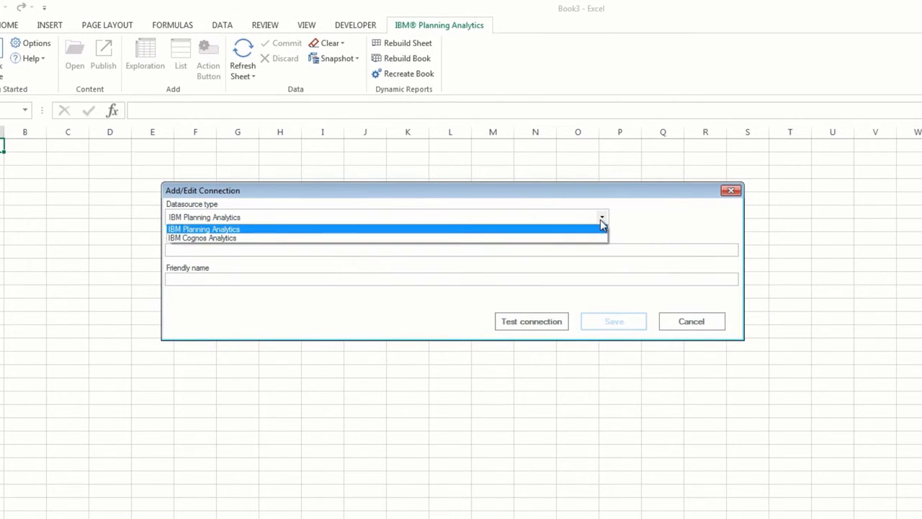
pyautogui.click(587, 231)
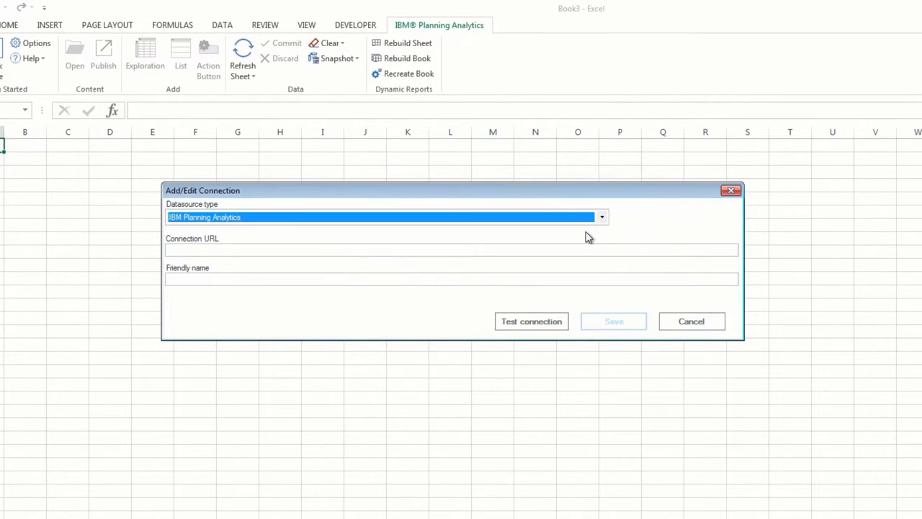
pyautogui.click(526, 249)
pyautogui.write('http://9.23.28.23')
pyautogui.press('Down')
pyautogui.press('Return')
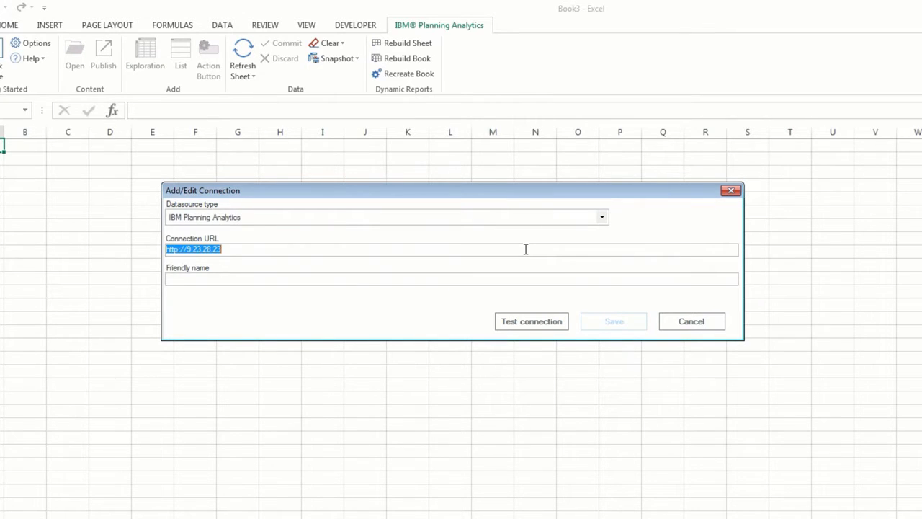
# - Name the connection GO Auto, confirm the server test succeeds, and save it
pyautogui.click(511, 279)
pyautogui.write('GO Auto')
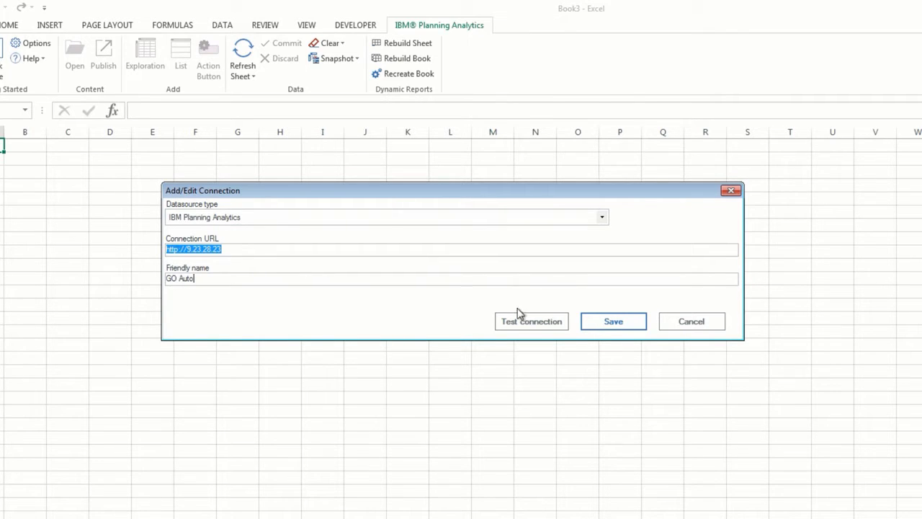
pyautogui.click(520, 326)
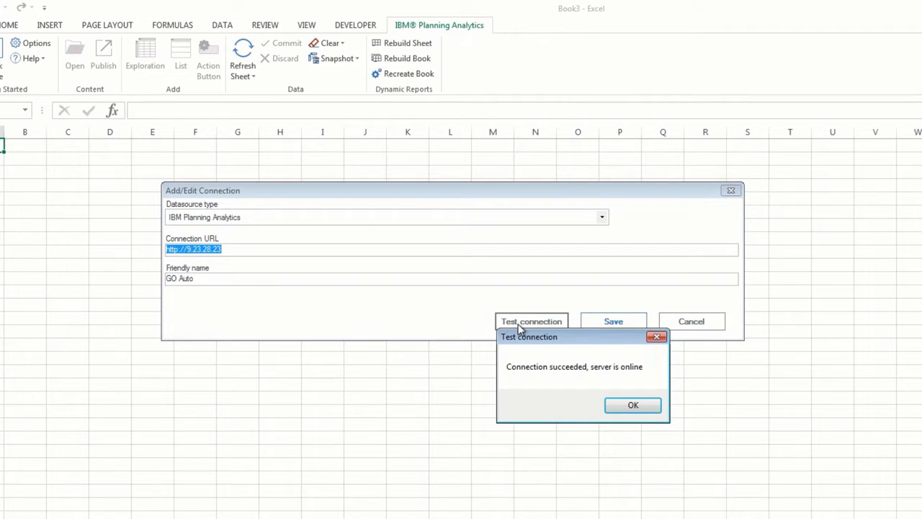
pyautogui.click(632, 404)
pyautogui.click(638, 325)
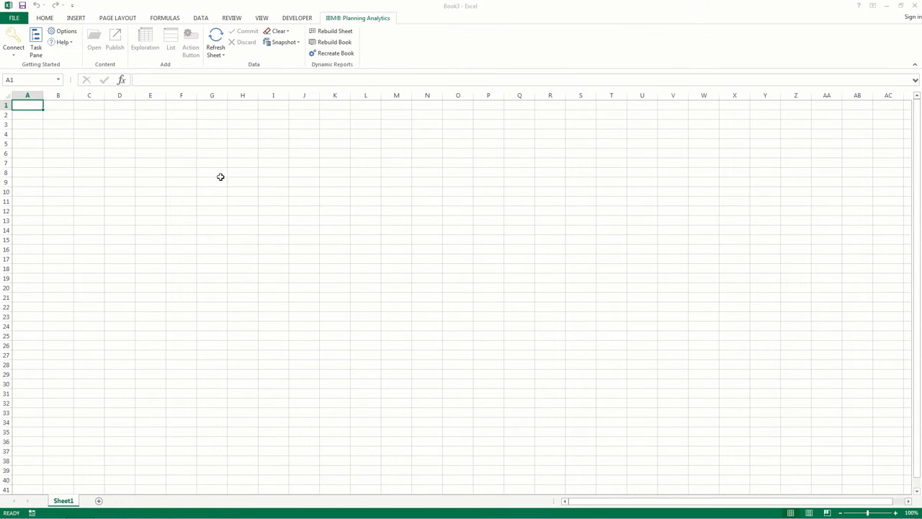
# - Log in to SDataHierarchy through GO Auto with the account username and password
pyautogui.click(13, 57)
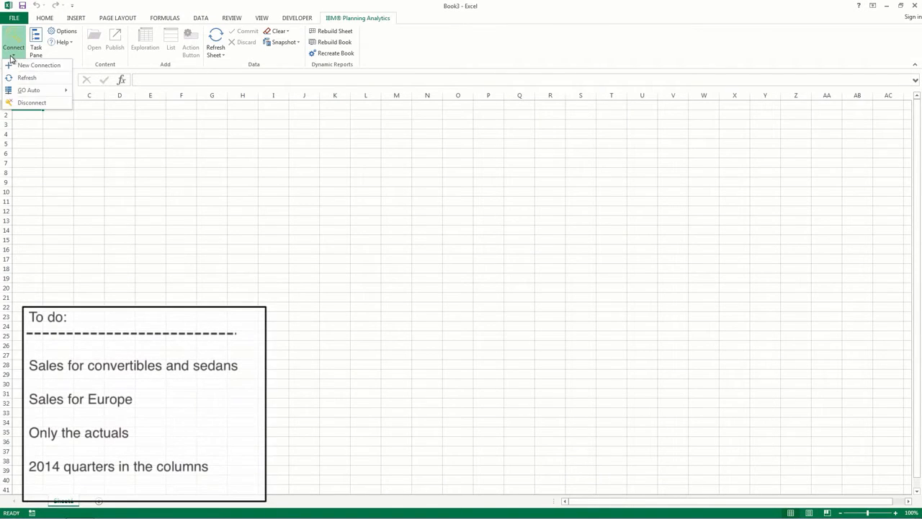
pyautogui.moveTo(42, 94)
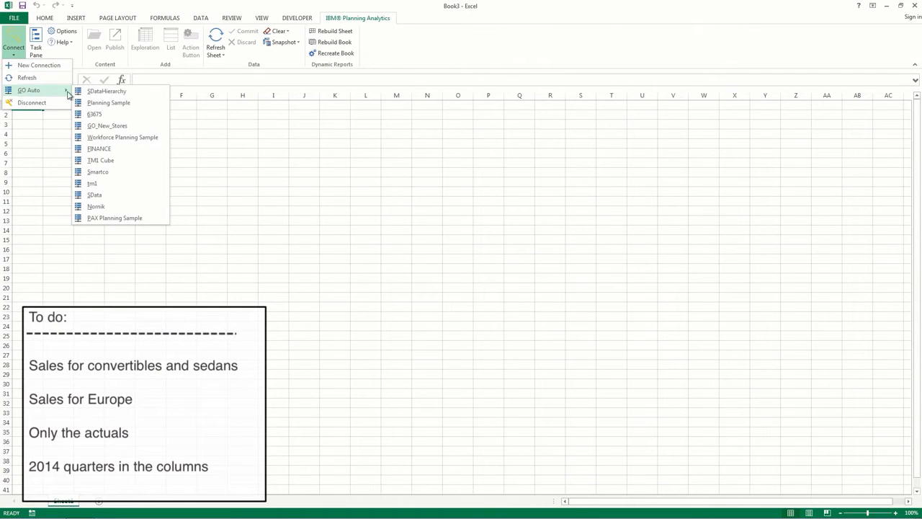
pyautogui.click(145, 96)
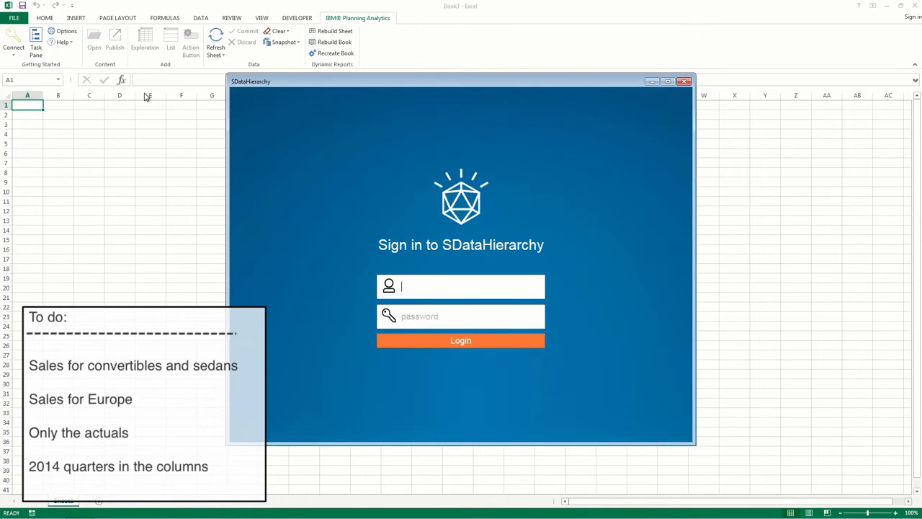
pyautogui.write('admin')
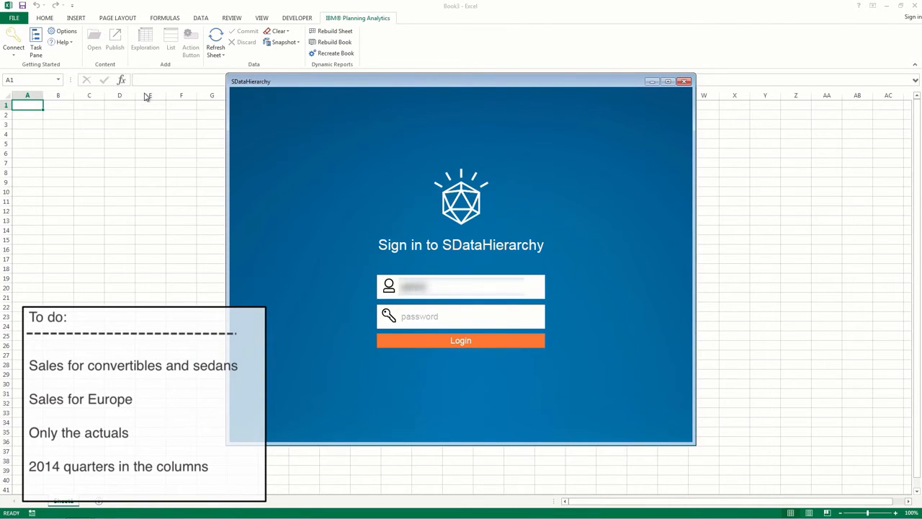
pyautogui.press('Tab')
pyautogui.write('•••••')
pyautogui.press('Return')
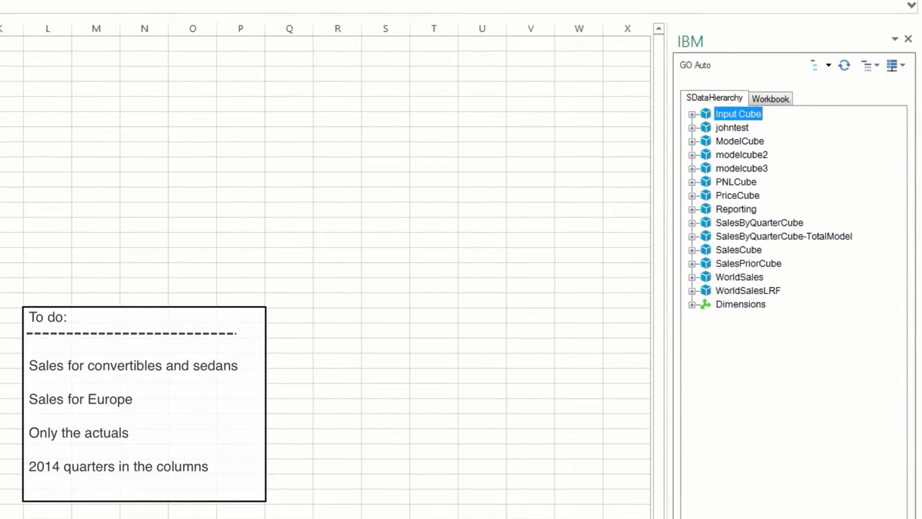
# - Place the WorldSales 2014F view at cell A1 as a quick report of actual units
pyautogui.click(691, 278)
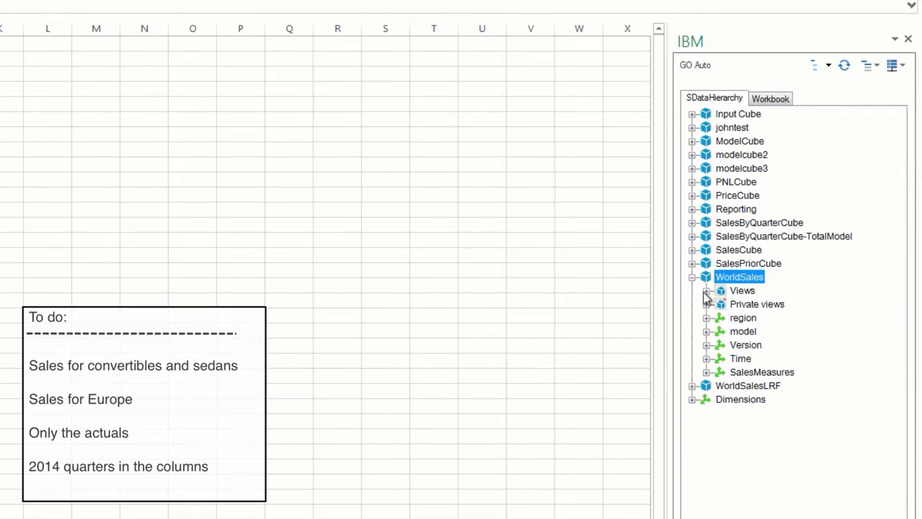
pyautogui.click(705, 291)
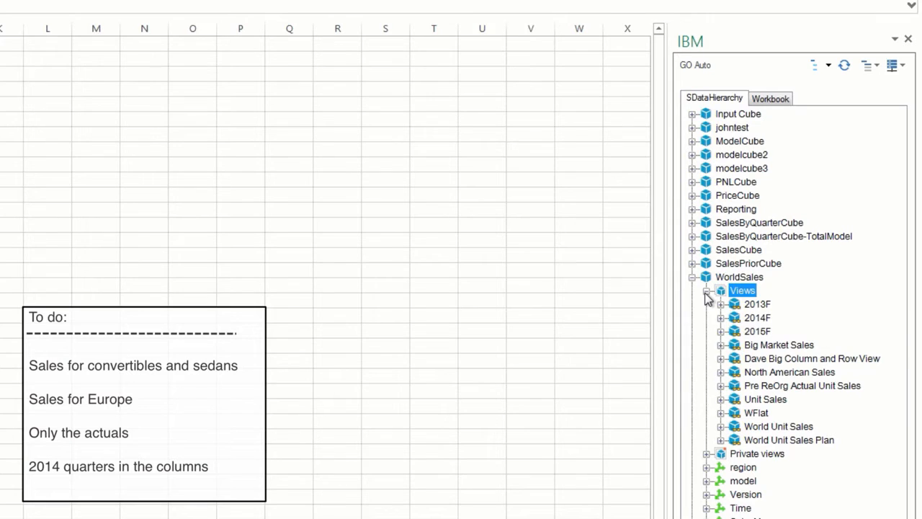
pyautogui.click(758, 318)
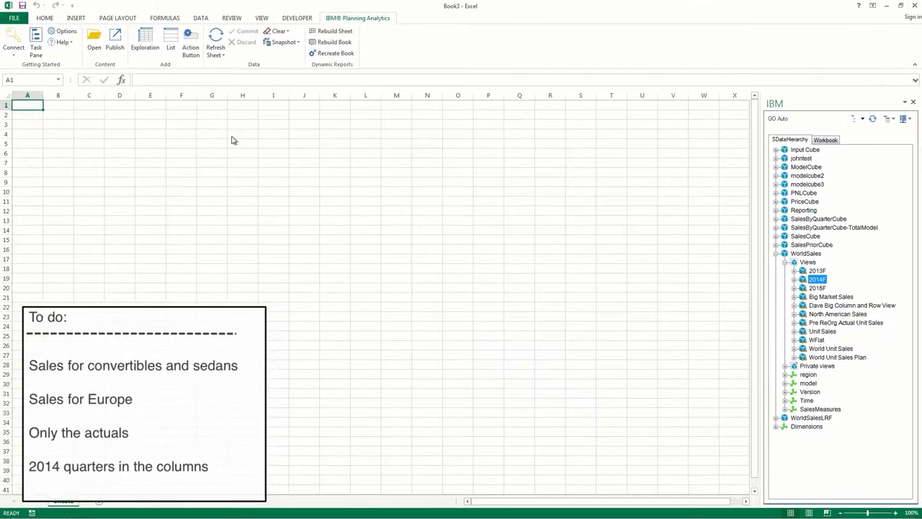
pyautogui.moveTo(232, 140); pyautogui.dragTo(25, 105)
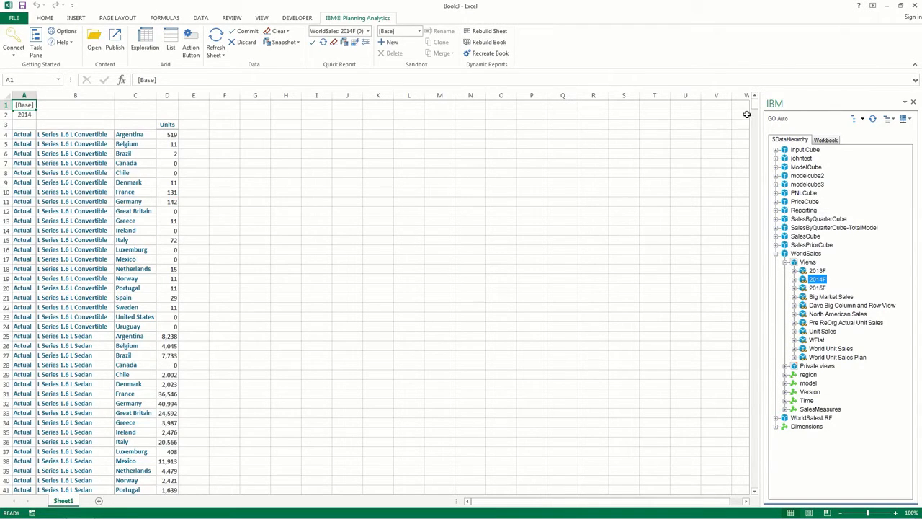
pyautogui.moveTo(756, 110)
pyautogui.mouseDown()
pyautogui.moveTo(756, 164)
pyautogui.moveTo(756, 108)
pyautogui.mouseUp()
# - Open 2014F as an exploration on Sheet2, showing Units per L Series model by country for 2014
pyautogui.rightClick(819, 282)
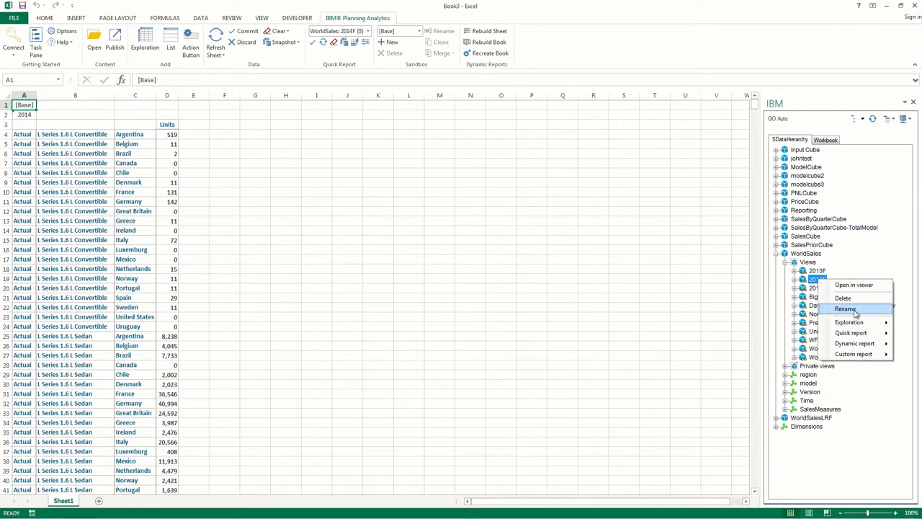
pyautogui.moveTo(878, 323)
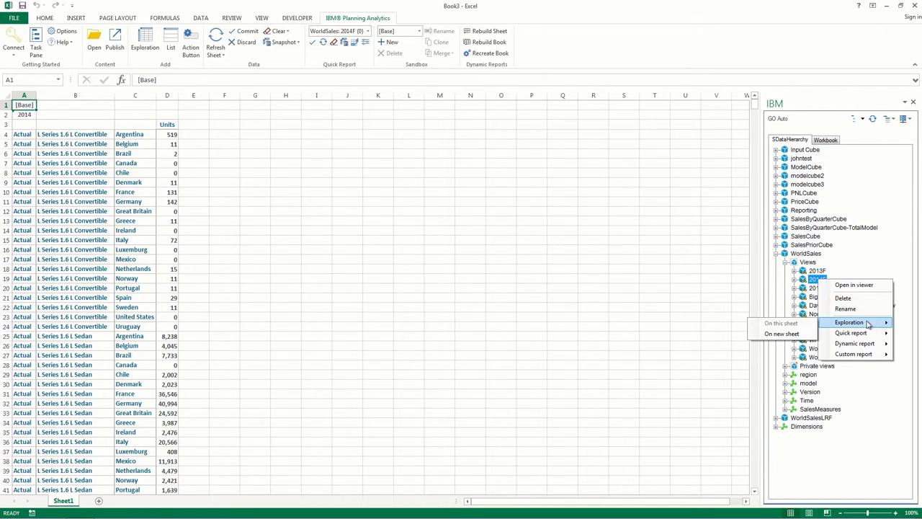
pyautogui.click(801, 334)
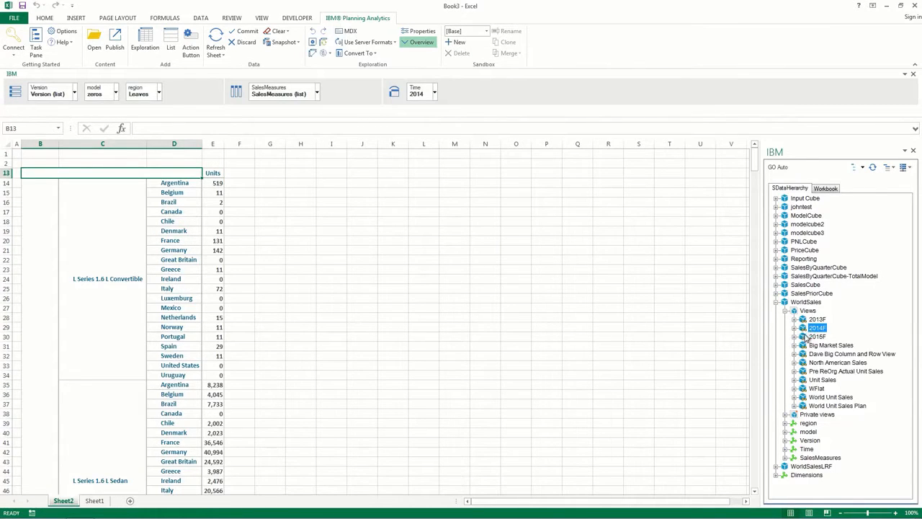
pyautogui.moveTo(756, 170)
pyautogui.mouseDown()
pyautogui.moveTo(757, 288)
pyautogui.moveTo(757, 164)
pyautogui.mouseUp()
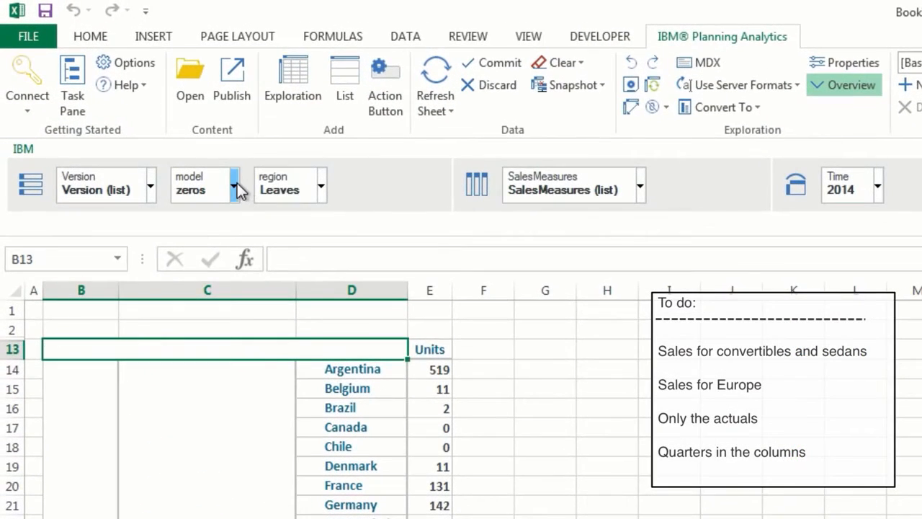
# - Replace the model set with a Name Contains 'convertible' filter
pyautogui.click(234, 187)
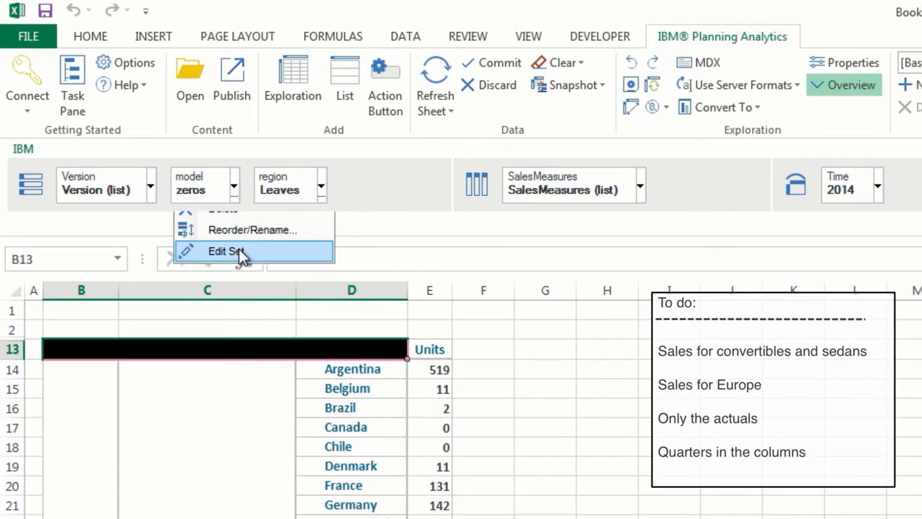
pyautogui.click(237, 252)
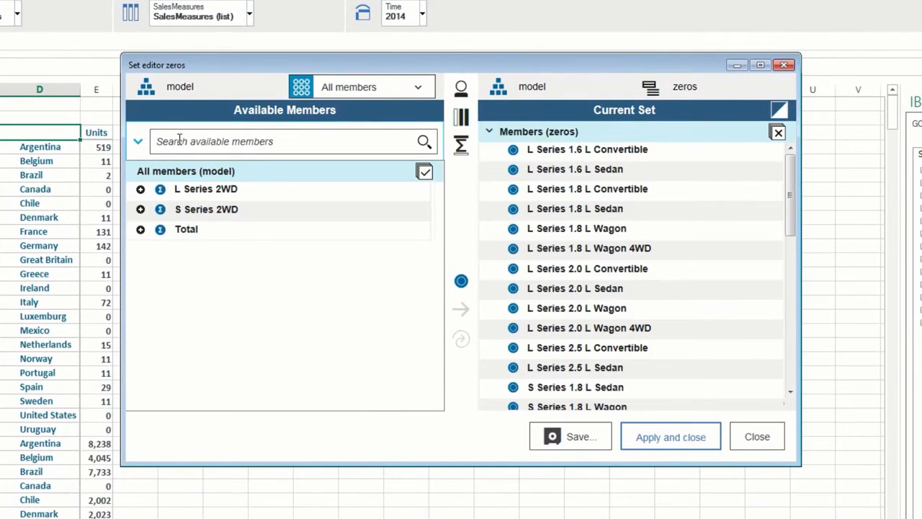
pyautogui.click(180, 141)
pyautogui.write('convertible')
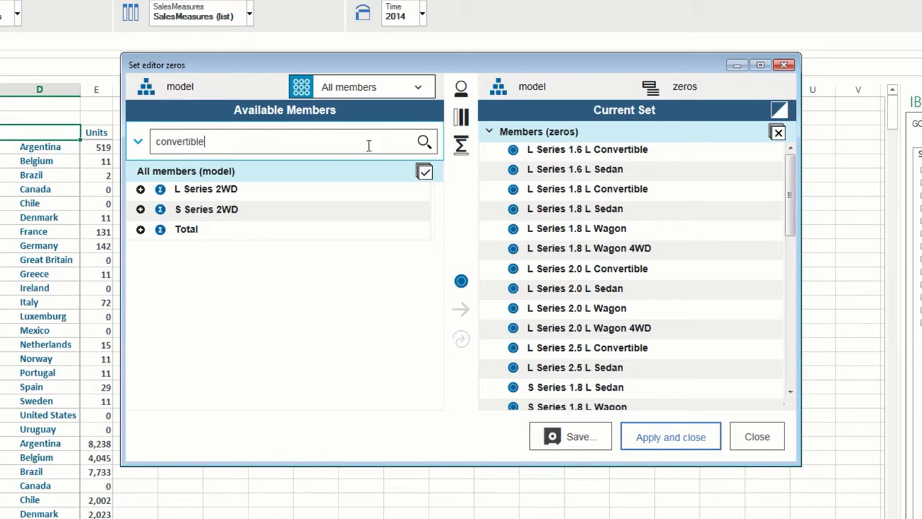
pyautogui.click(423, 142)
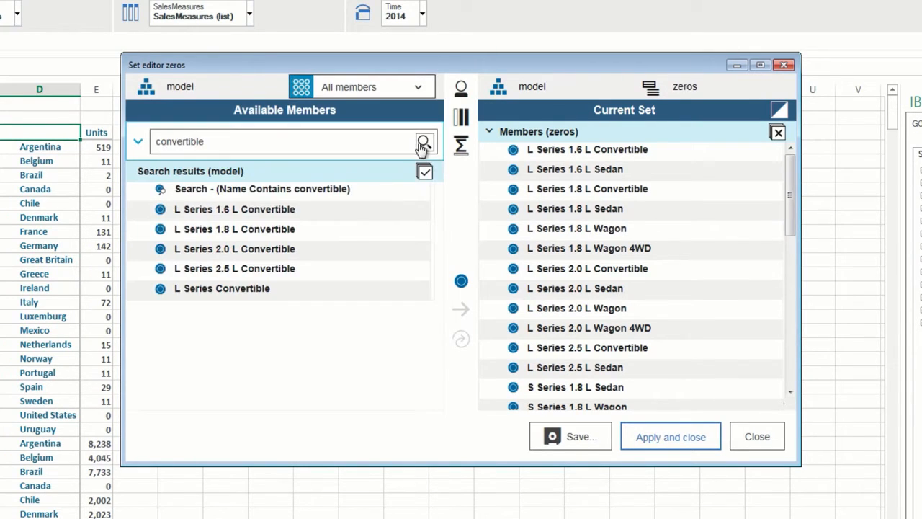
pyautogui.click(370, 191)
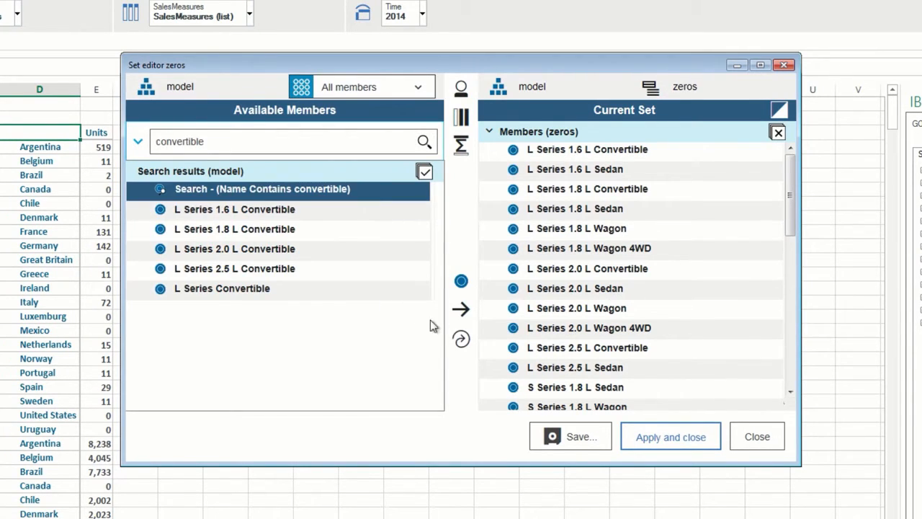
pyautogui.click(461, 341)
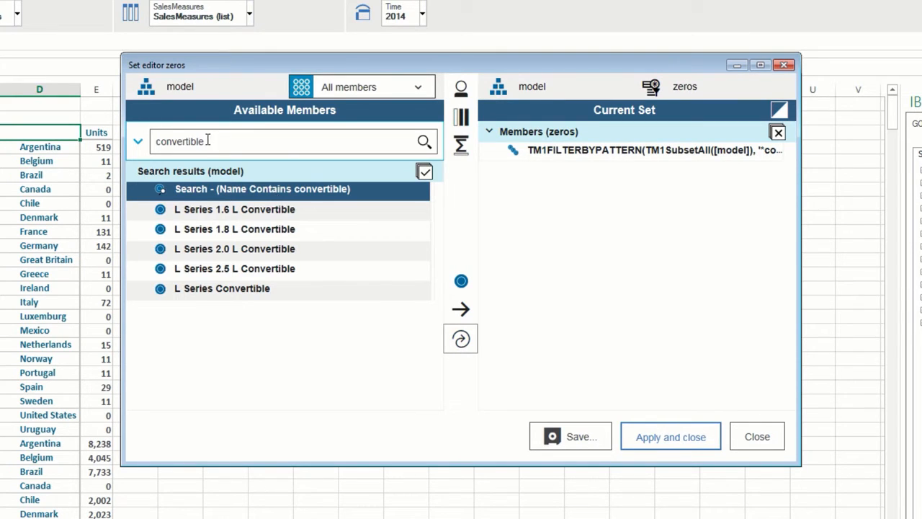
# - Add a Name Contains 'sedan' filter to the model set and apply it
pyautogui.moveTo(208, 141); pyautogui.dragTo(139, 140)
pyautogui.write('sedn')
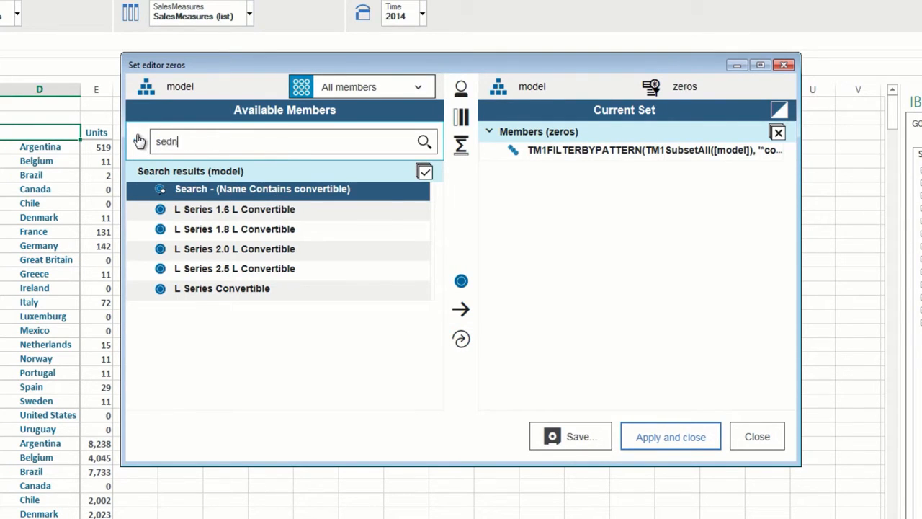
pyautogui.press('BackSpace')
pyautogui.write('an')
pyautogui.click(424, 142)
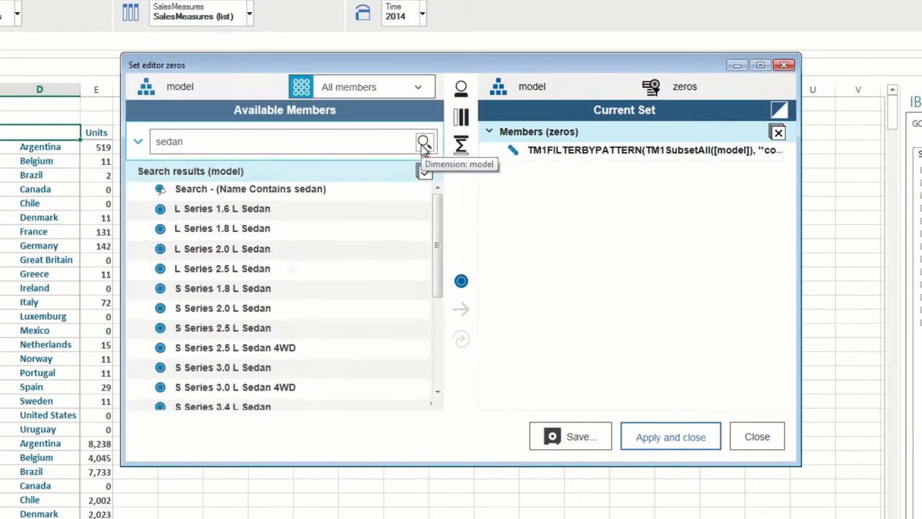
pyautogui.click(382, 189)
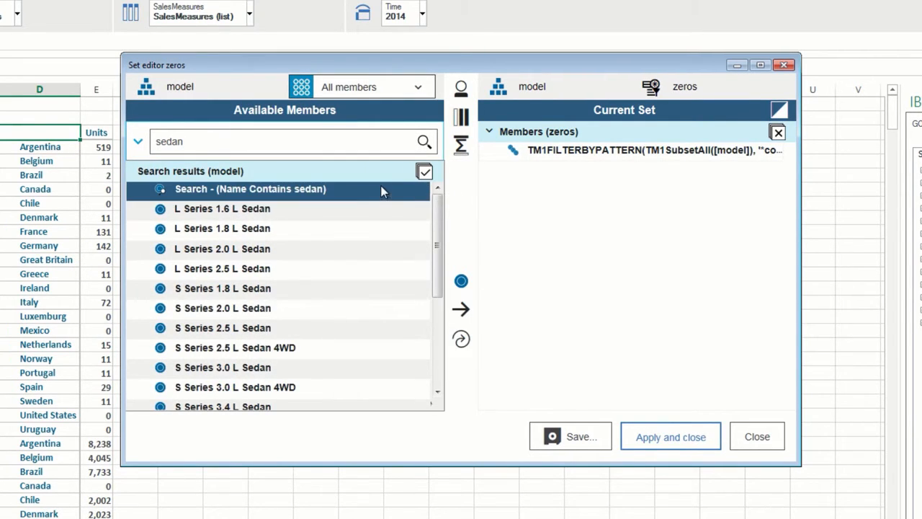
pyautogui.click(460, 313)
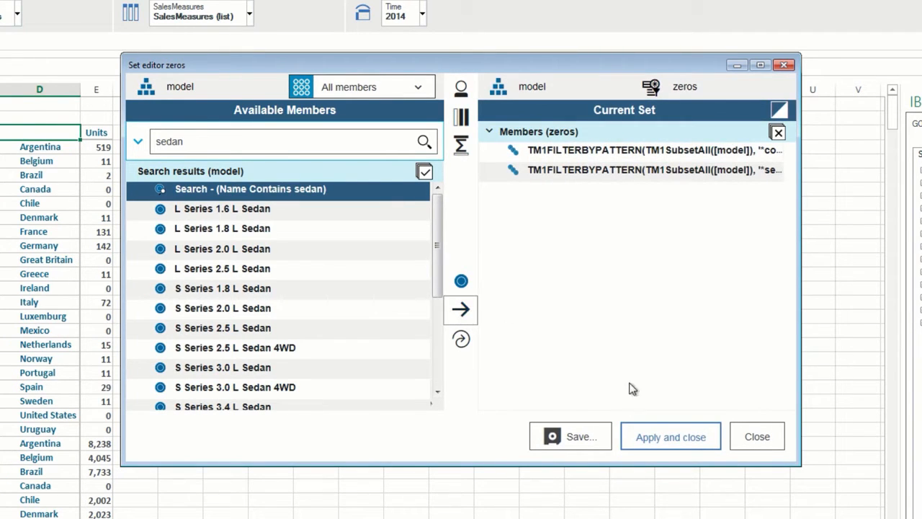
pyautogui.click(647, 436)
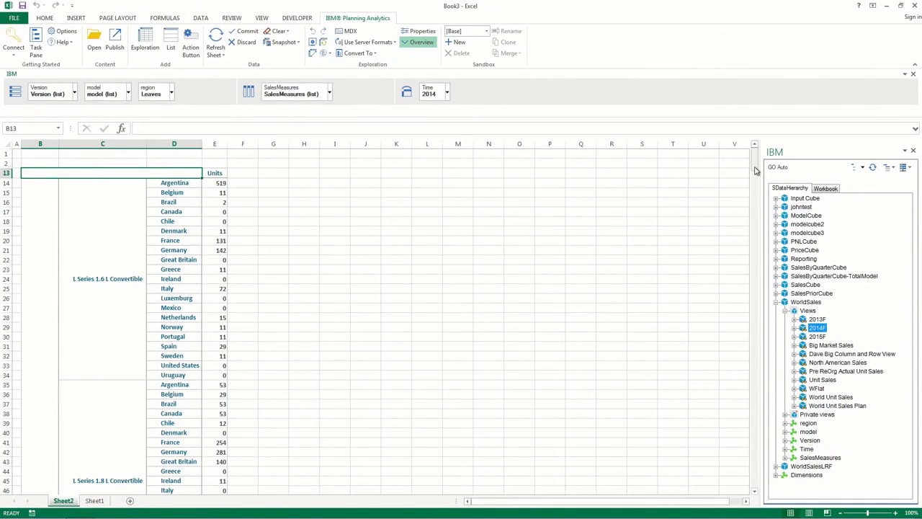
pyautogui.moveTo(755, 167)
pyautogui.mouseDown()
pyautogui.moveTo(753, 286)
pyautogui.moveTo(755, 164)
pyautogui.mouseUp()
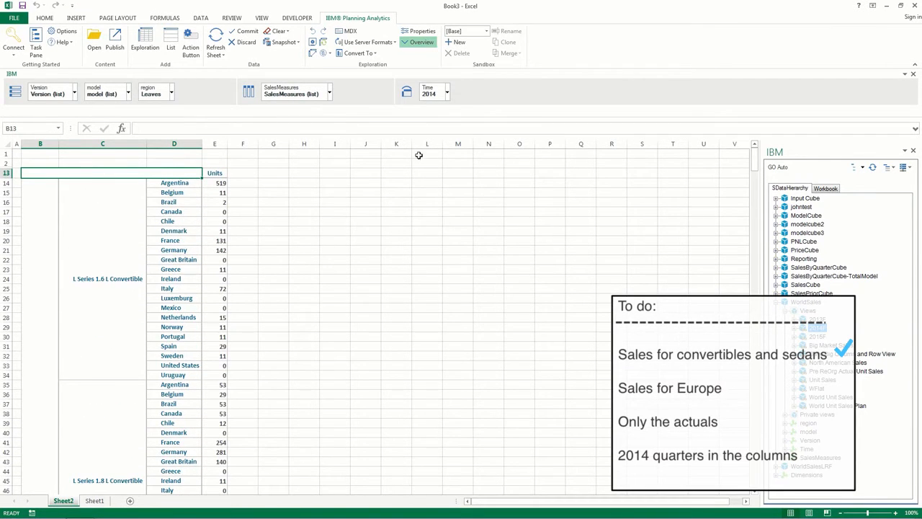
# - Remove Budget from the Version set so only Actual remains, and apply it
pyautogui.click(74, 94)
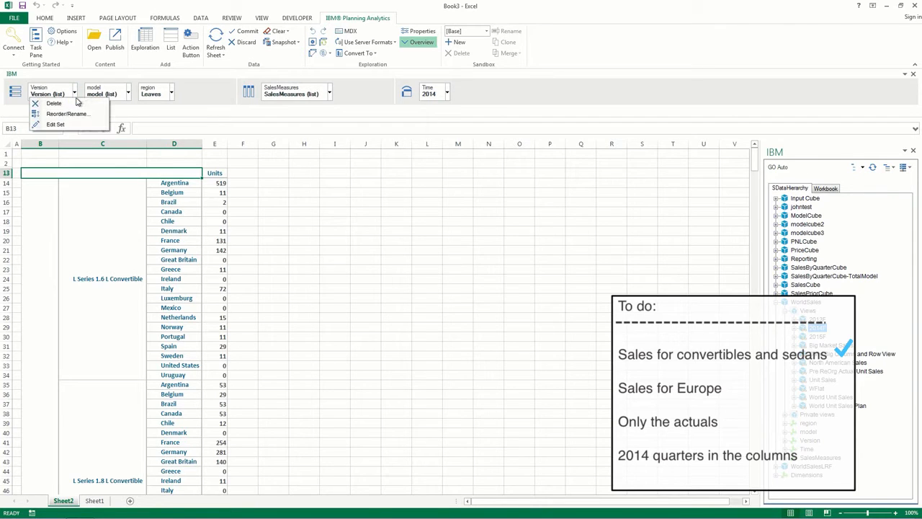
pyautogui.click(68, 124)
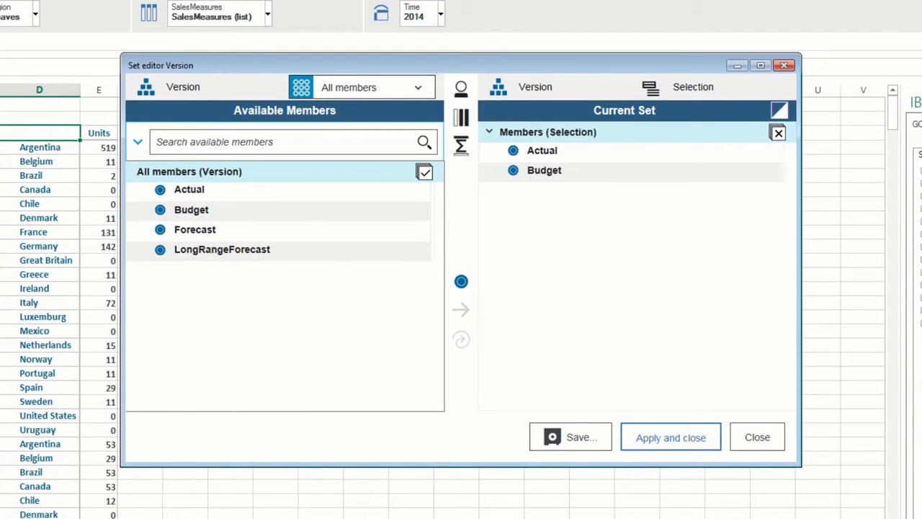
pyautogui.click(571, 171)
pyautogui.rightClick(570, 171)
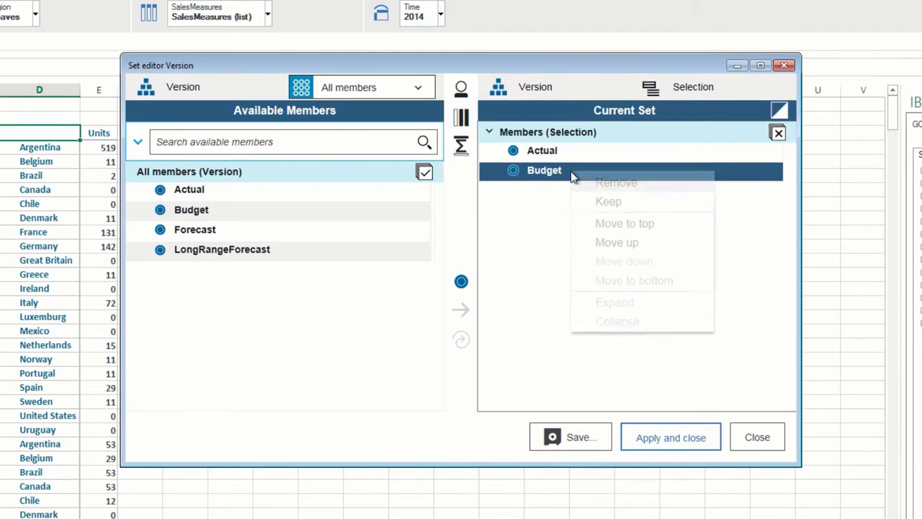
pyautogui.click(587, 183)
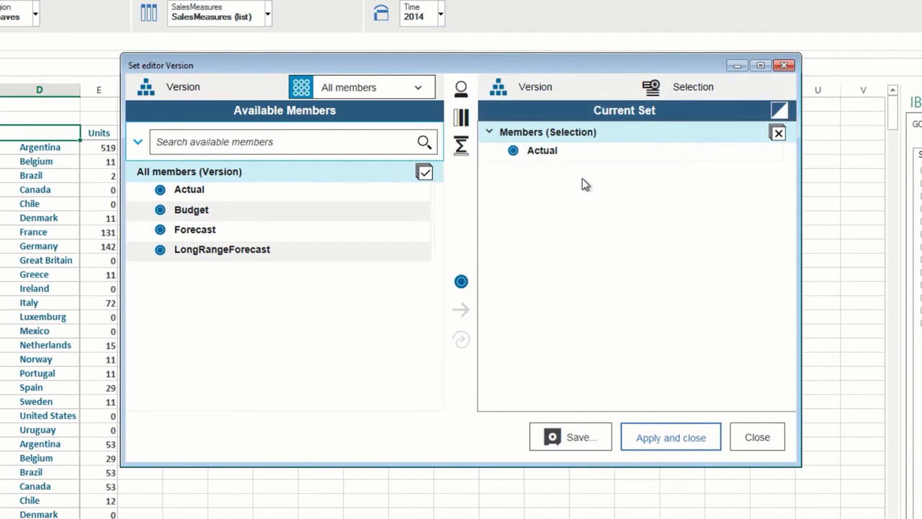
pyautogui.click(647, 440)
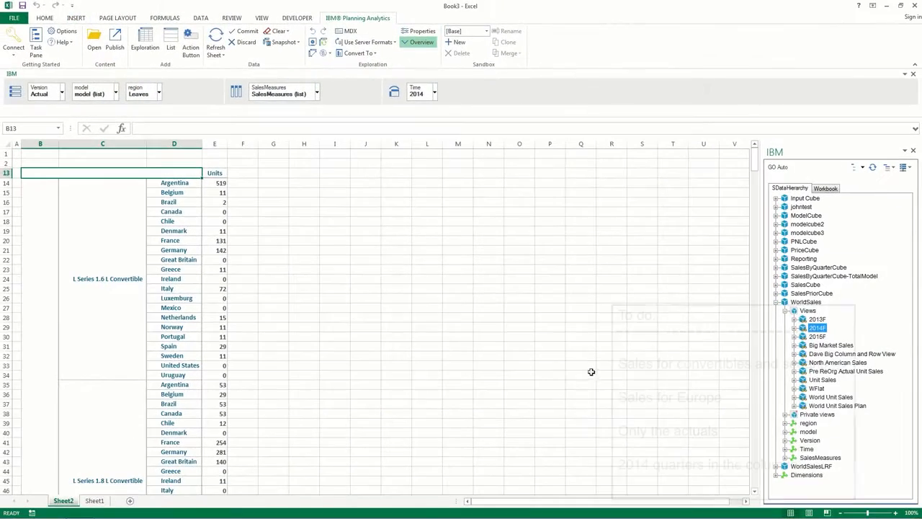
# - Replace the region set with the Europe member under World and apply it
pyautogui.moveTo(755, 169); pyautogui.dragTo(757, 148)
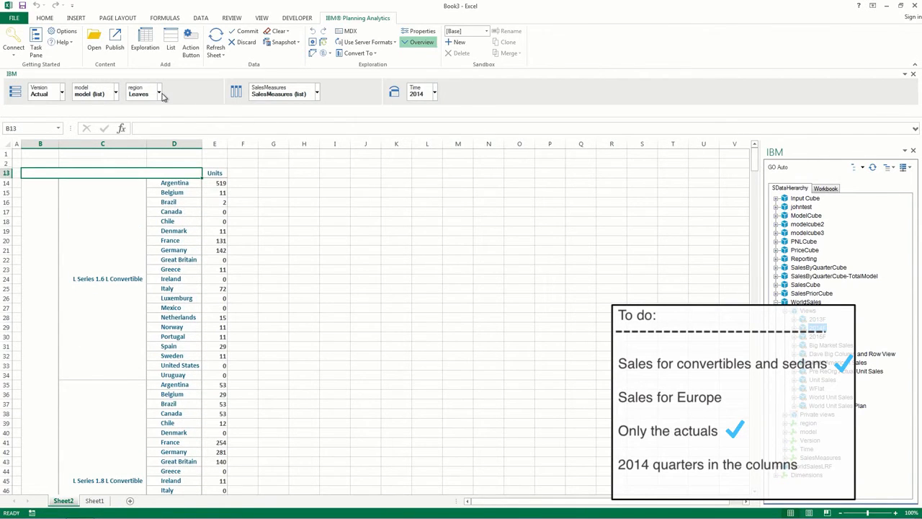
pyautogui.click(158, 92)
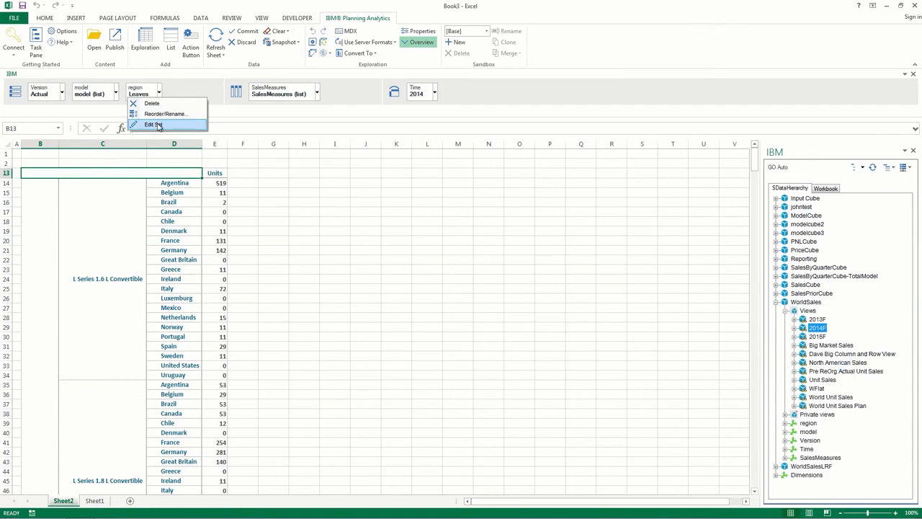
pyautogui.click(153, 123)
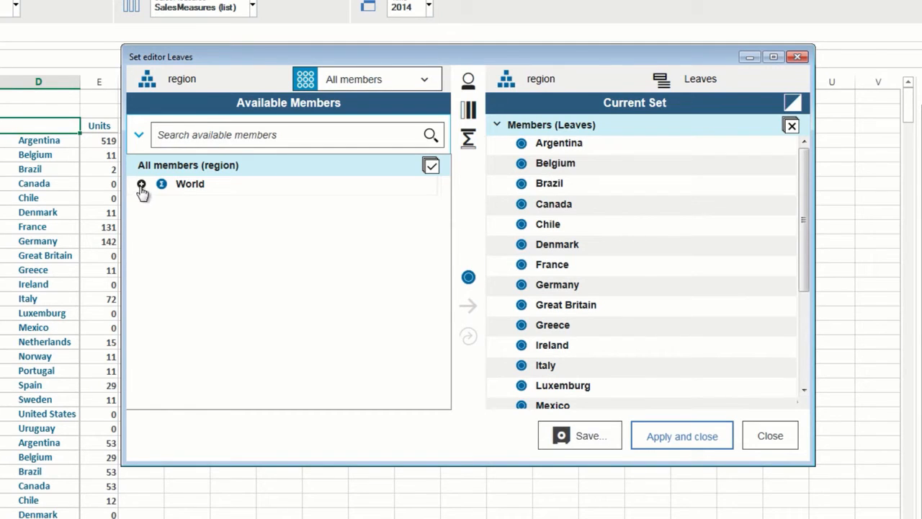
pyautogui.click(141, 185)
pyautogui.click(208, 207)
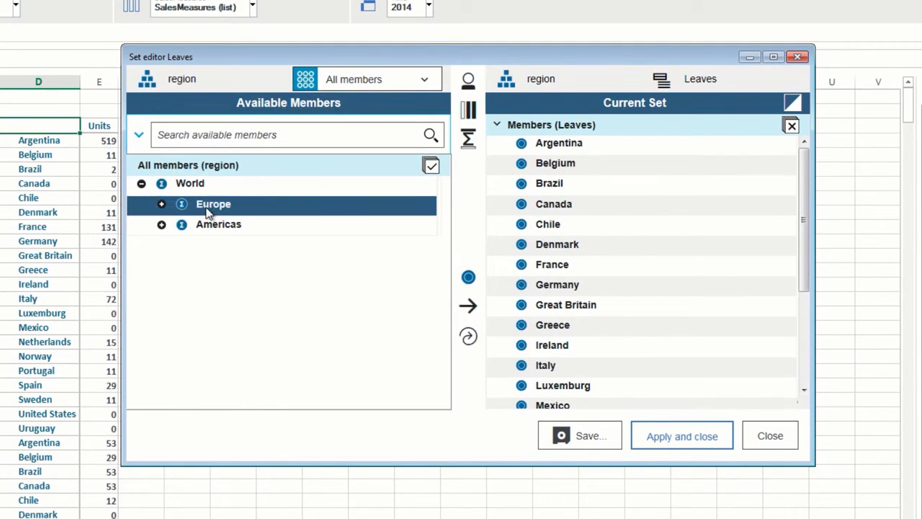
pyautogui.click(467, 336)
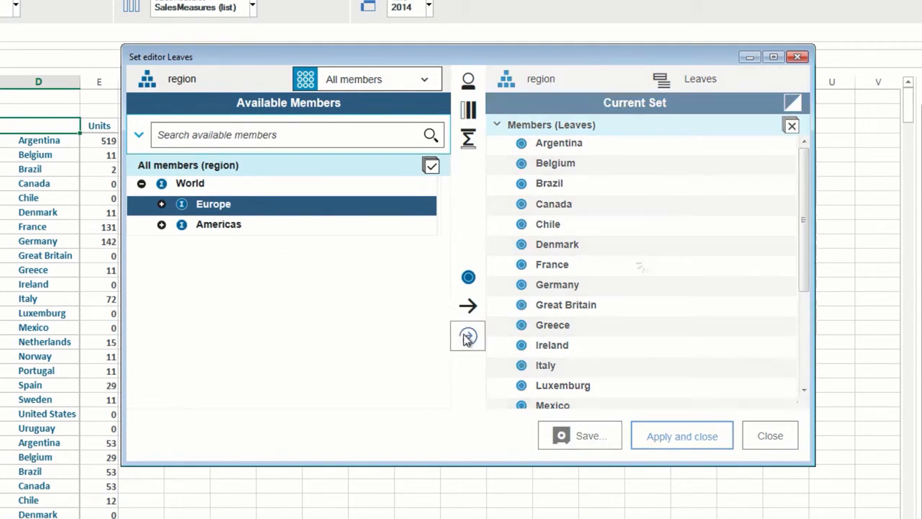
pyautogui.click(672, 441)
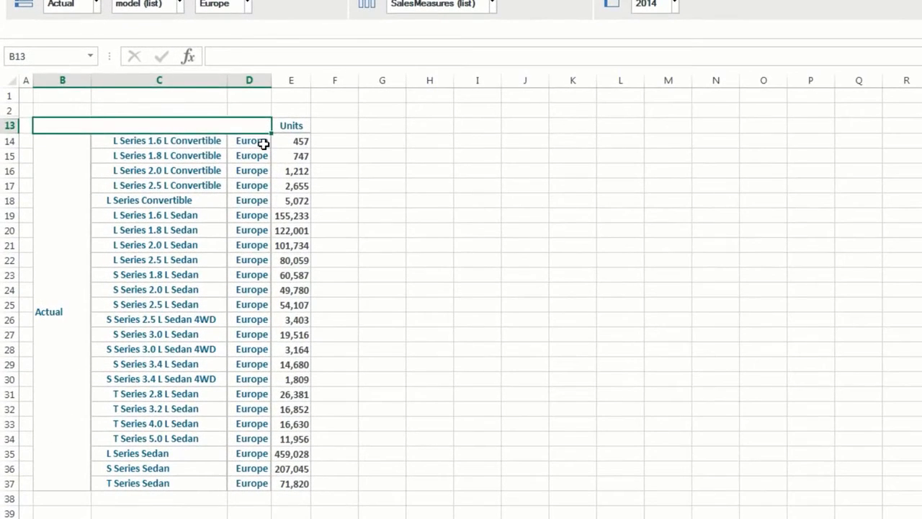
# - Expand Europe in D14 into Scandinavia, Benelux, Islands, Central Europe, Iberia and Southern Europe
pyautogui.click(170, 185)
pyautogui.rightClick(263, 144)
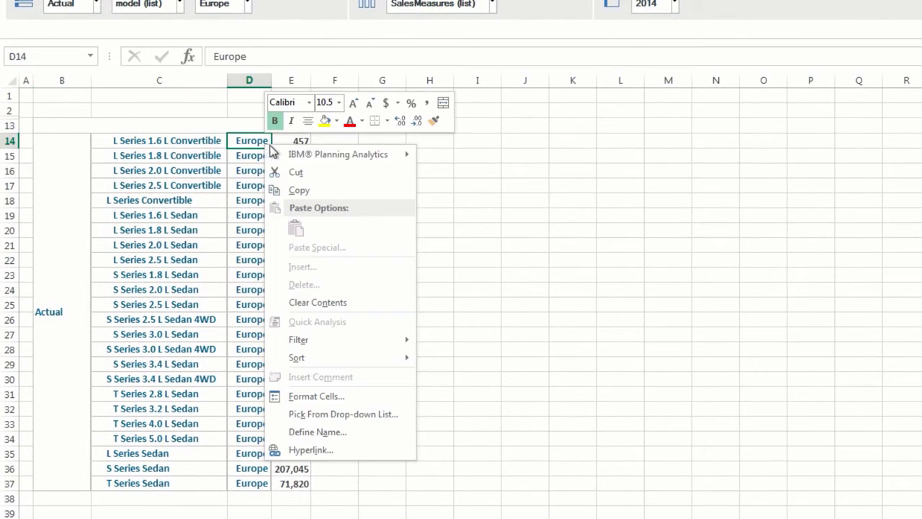
pyautogui.moveTo(408, 154)
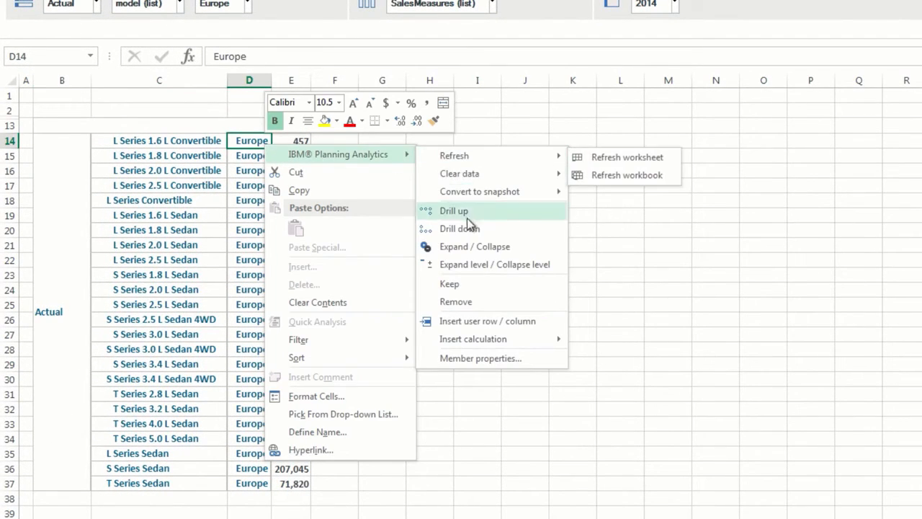
pyautogui.click(468, 247)
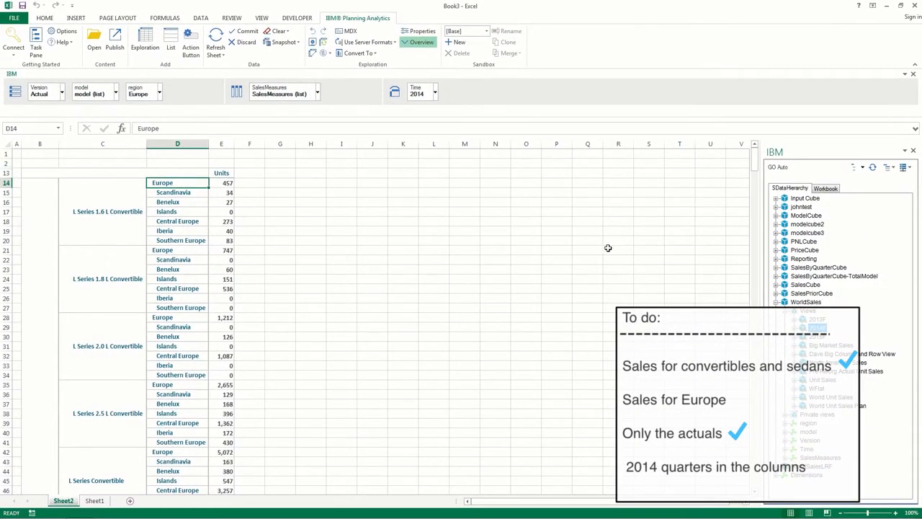
pyautogui.moveTo(754, 165); pyautogui.dragTo(755, 167)
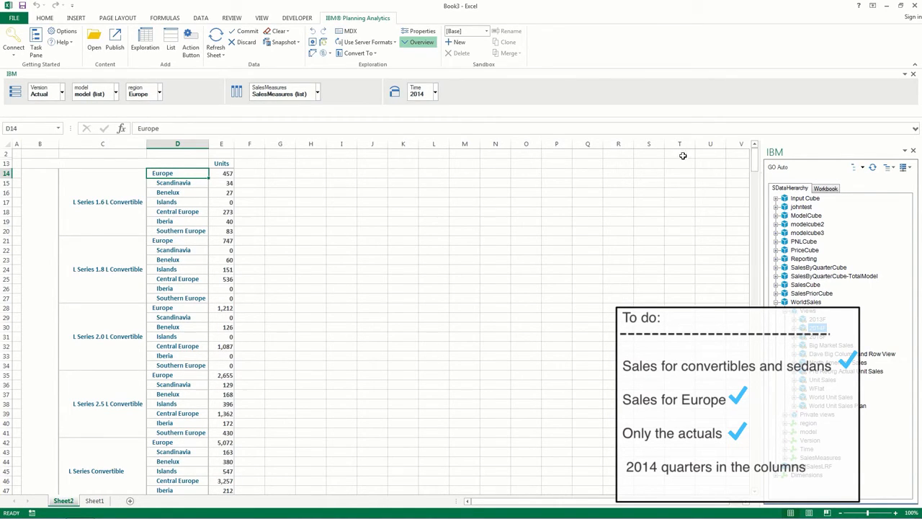
# - Move Time to the columns and set it to 2014 - Q1 through 2014 - Q4
pyautogui.moveTo(418, 96); pyautogui.dragTo(361, 93)
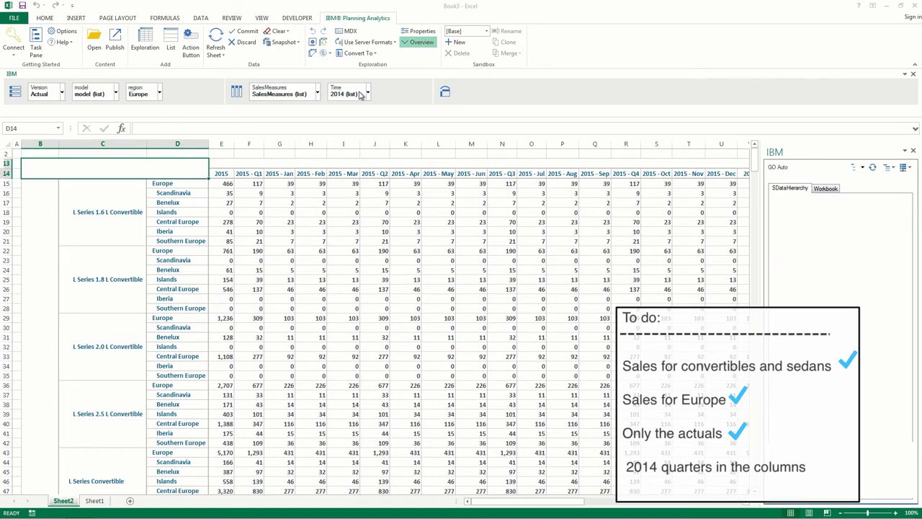
pyautogui.click(367, 94)
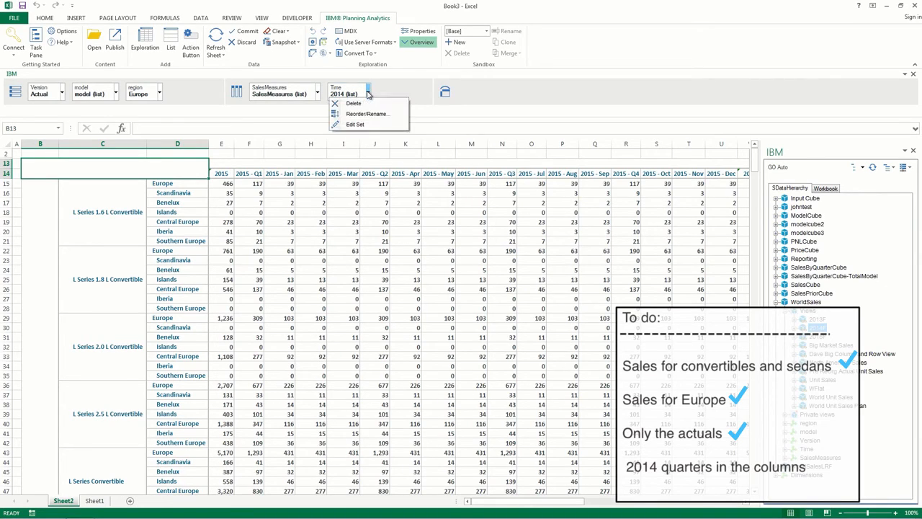
pyautogui.click(355, 124)
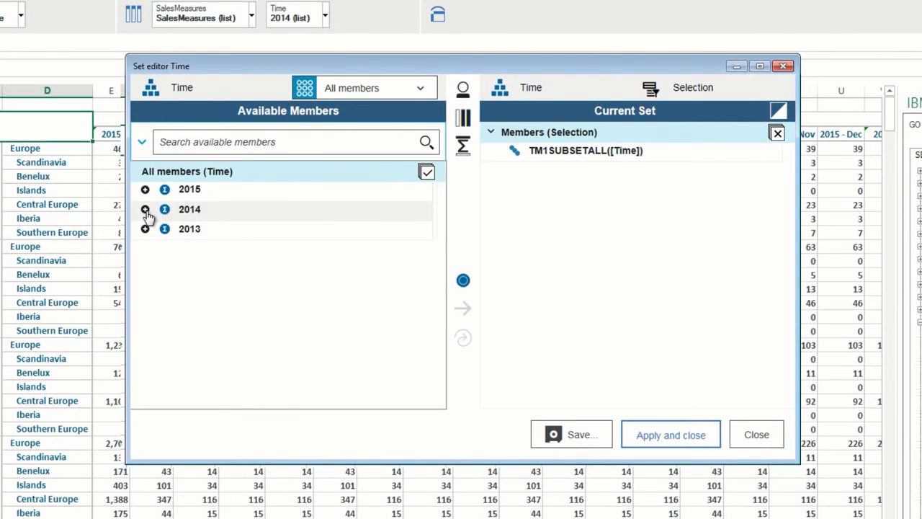
pyautogui.click(144, 208)
pyautogui.click(218, 232)
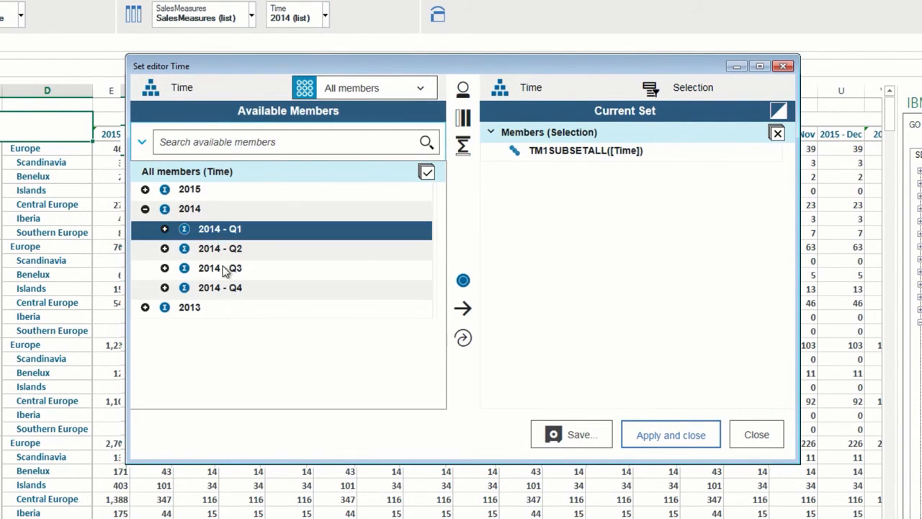
pyautogui.keyDown('shift'); pyautogui.click(226, 288); pyautogui.keyUp('shift')
pyautogui.click(462, 342)
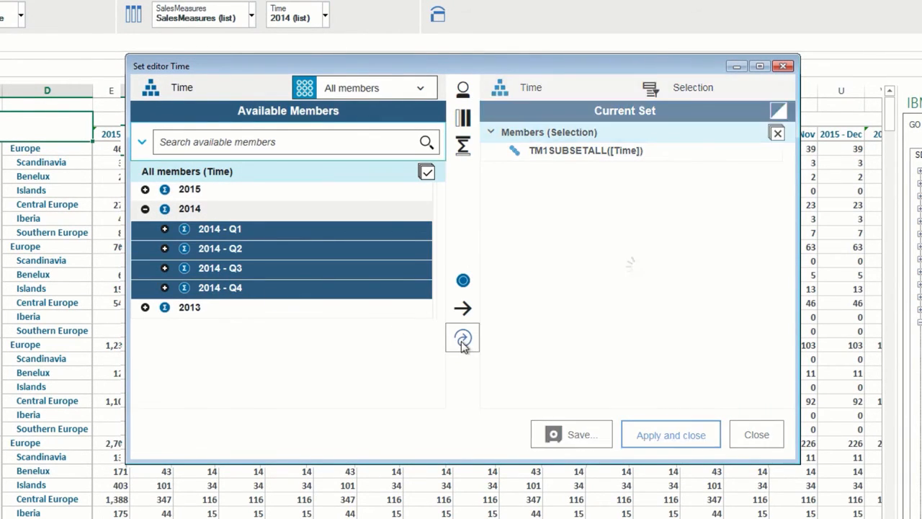
pyautogui.click(649, 436)
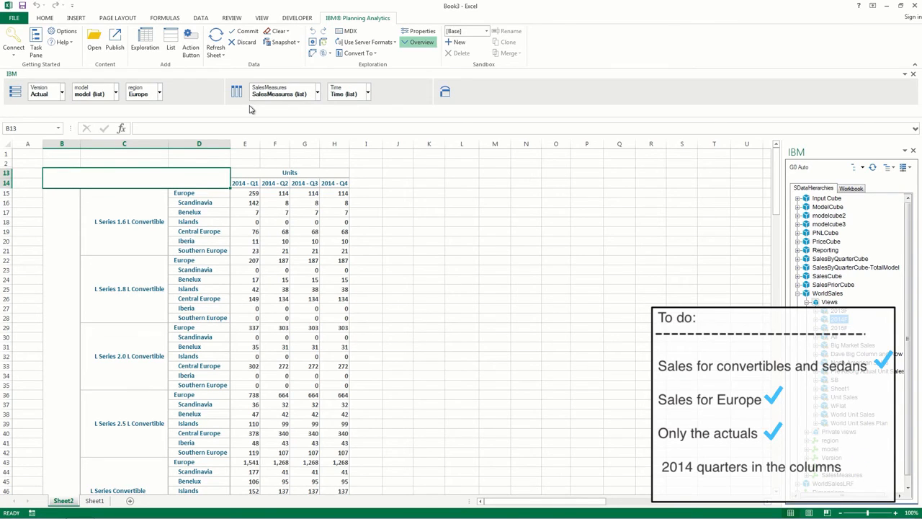
# - Publish the workbook publicly to SDataHierarchies > Test as 'Go Auto sales 2014.xlsx'
pyautogui.click(115, 42)
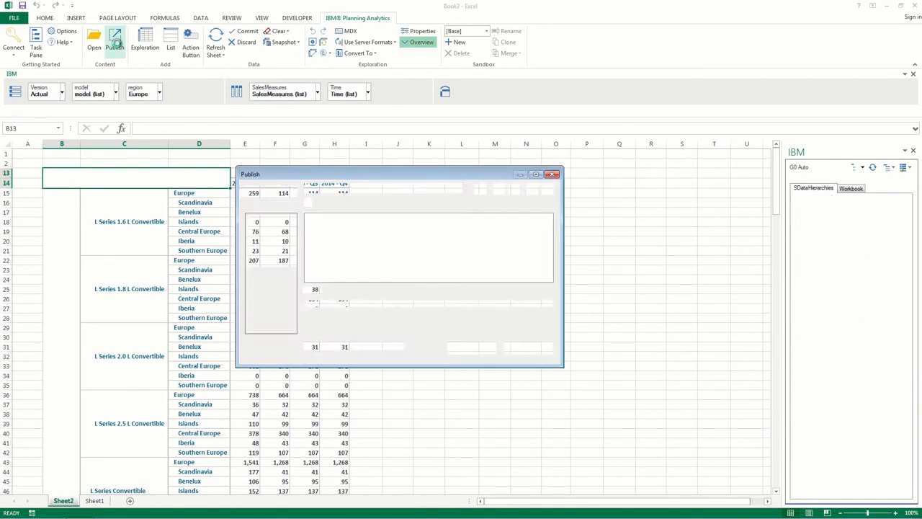
pyautogui.click(271, 234)
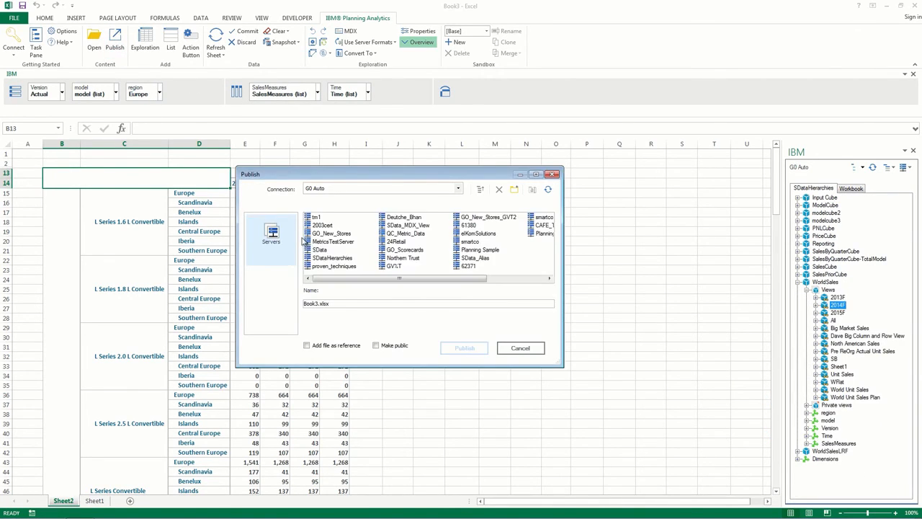
pyautogui.doubleClick(333, 261)
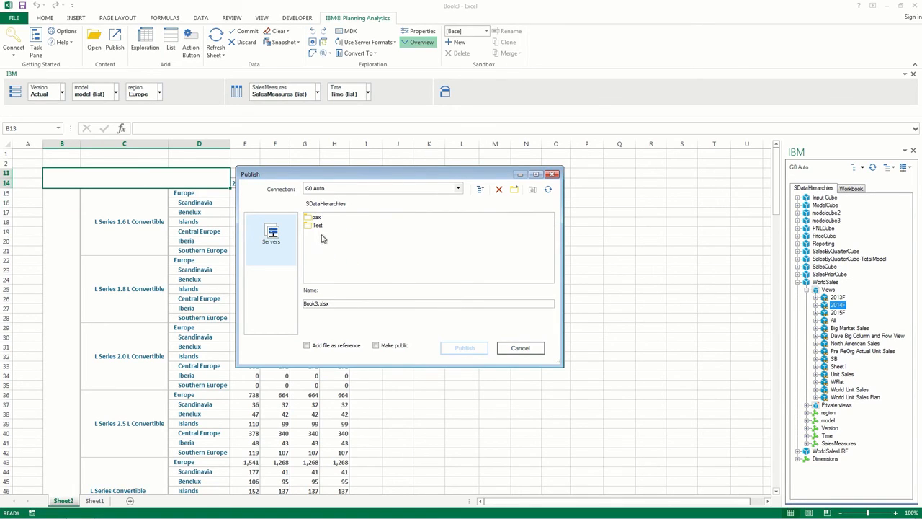
pyautogui.click(318, 226)
pyautogui.doubleClick(319, 226)
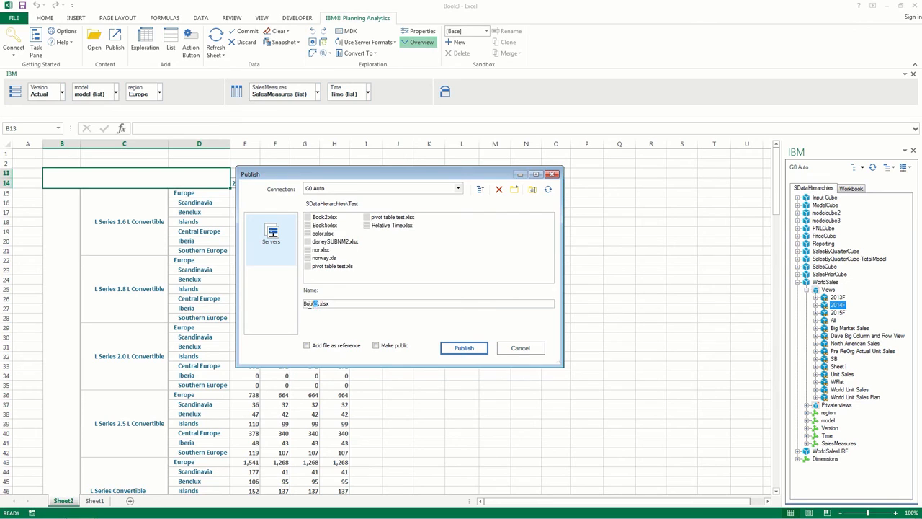
pyautogui.moveTo(310, 305); pyautogui.dragTo(292, 306)
pyautogui.write('Go Auto sales 2014')
pyautogui.click(453, 348)
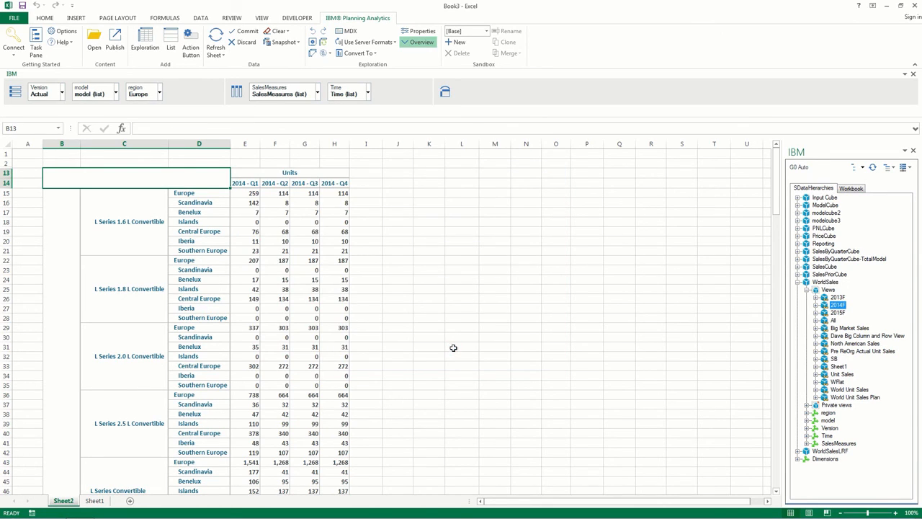